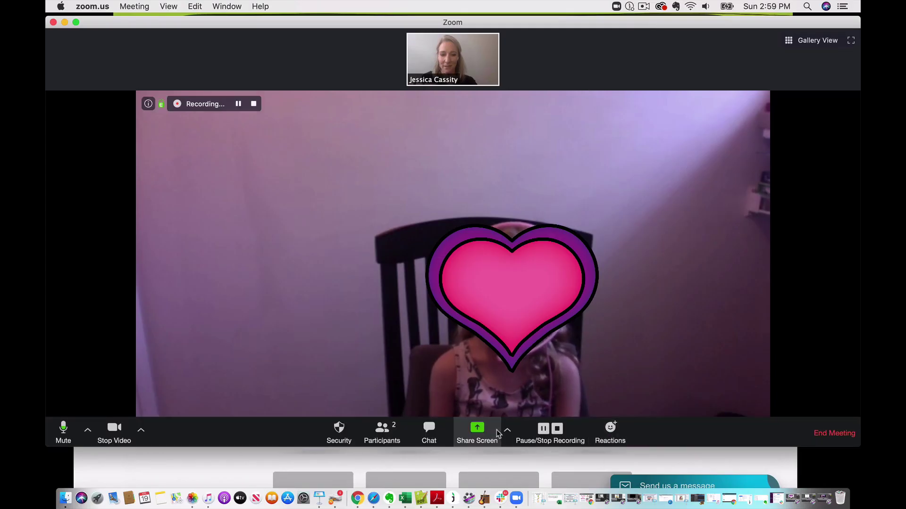
- Share the Google Chrome window showing the /K/-Final Matching Game in Zoom
{"action": "left_click", "coordinate": [476, 432]}
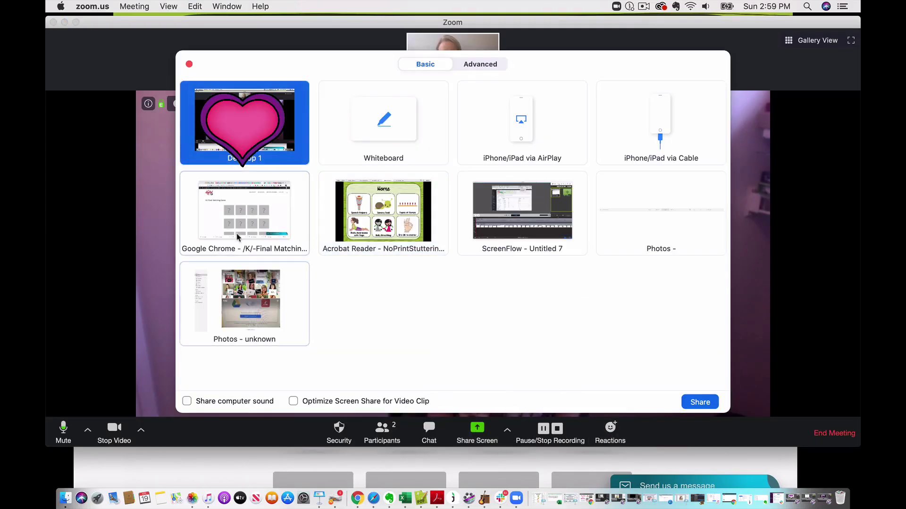
{"action": "left_click", "coordinate": [238, 213]}
{"action": "left_click", "coordinate": [699, 403]}
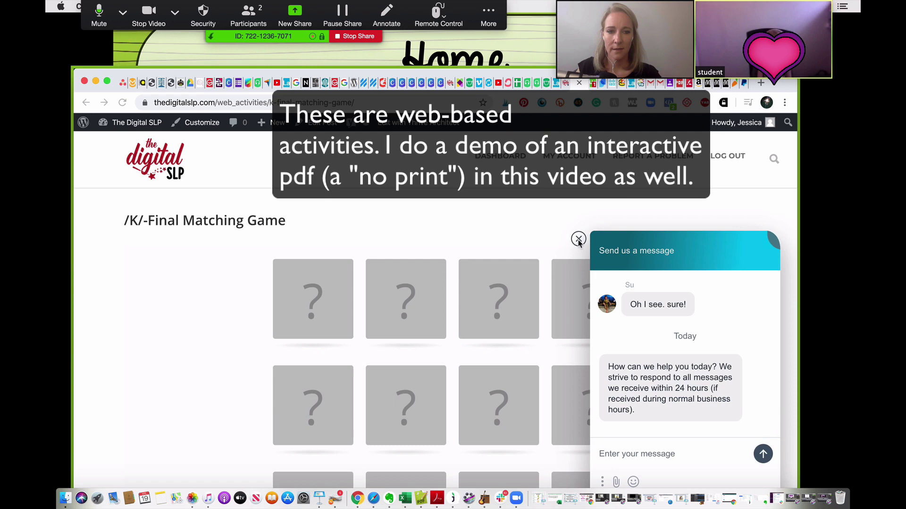
- Close the site's chat popup and make the Chrome window fill the screen
{"action": "left_click", "coordinate": [578, 239]}
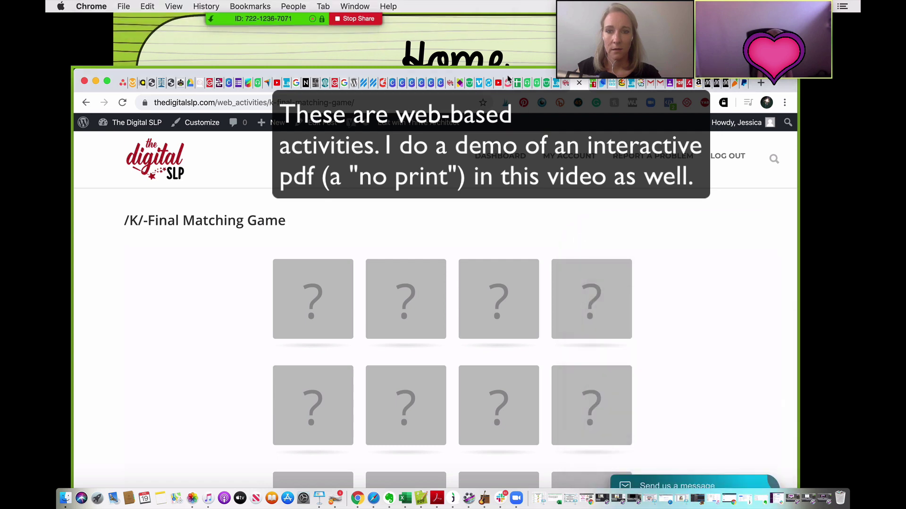
{"action": "left_click_drag", "start_coordinate": [508, 79], "coordinate": [527, 14]}
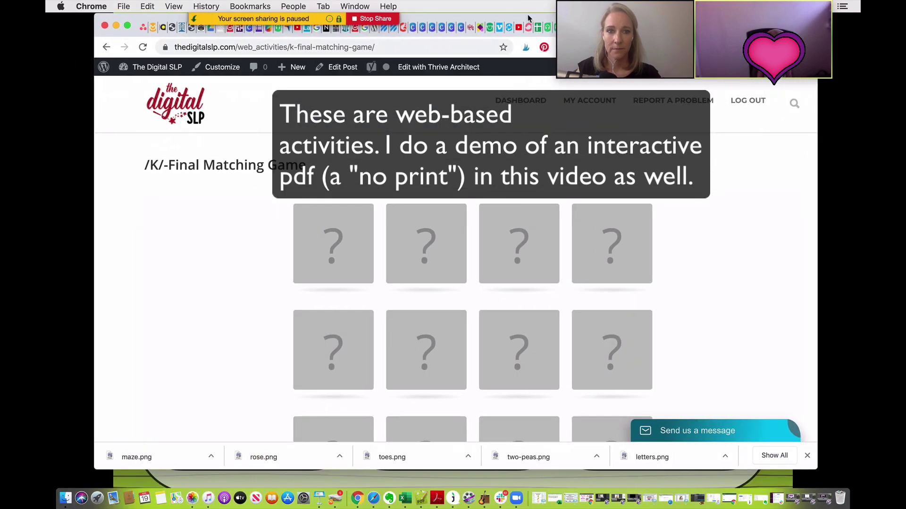
{"action": "scroll", "coordinate": [289, 204], "scroll_direction": "down", "scroll_amount": 5}
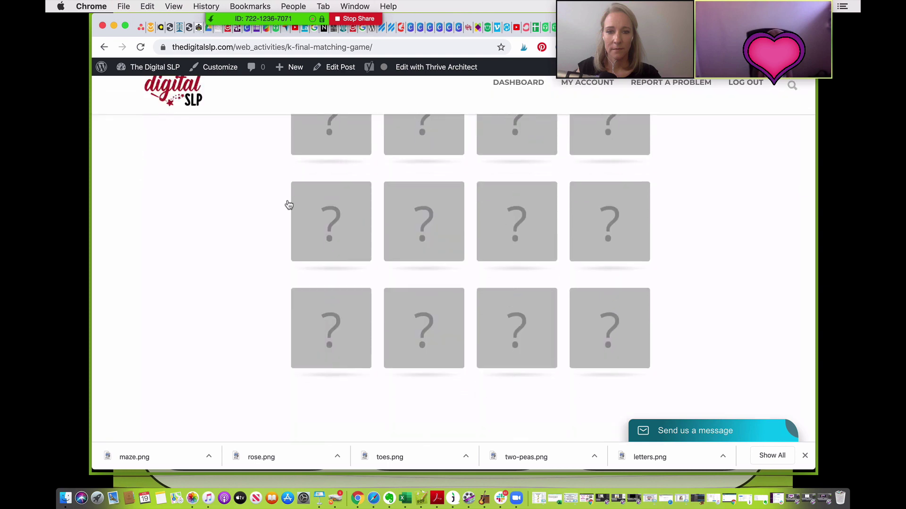
{"action": "scroll", "coordinate": [288, 204], "scroll_direction": "up", "scroll_amount": 2}
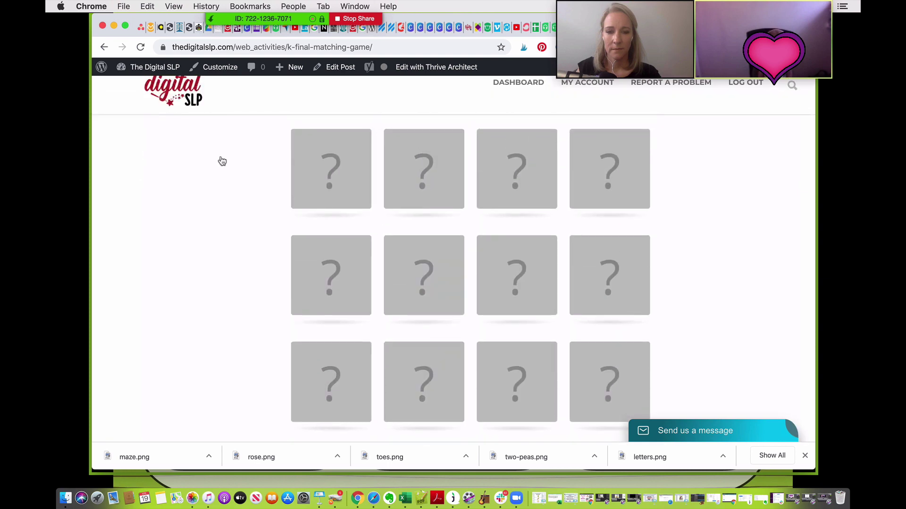
{"action": "left_click", "coordinate": [126, 26]}
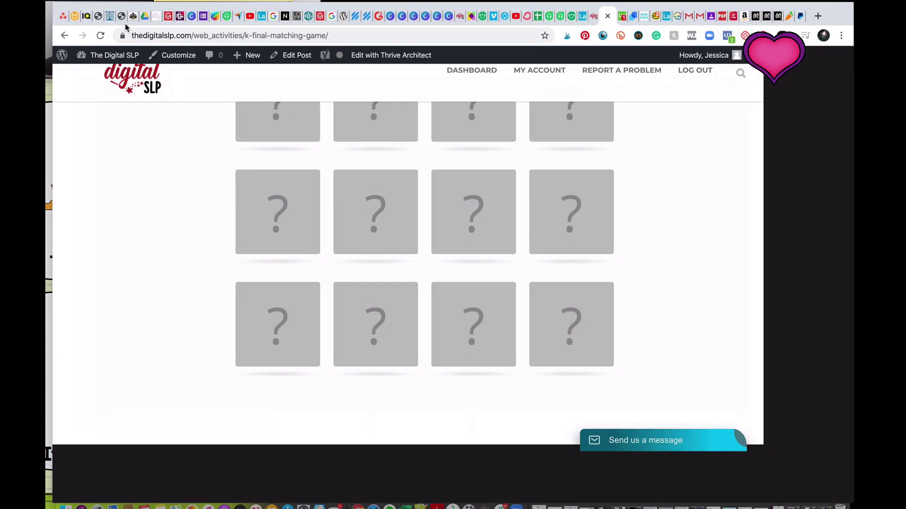
{"action": "scroll", "coordinate": [501, 193], "scroll_direction": "up", "scroll_amount": 1}
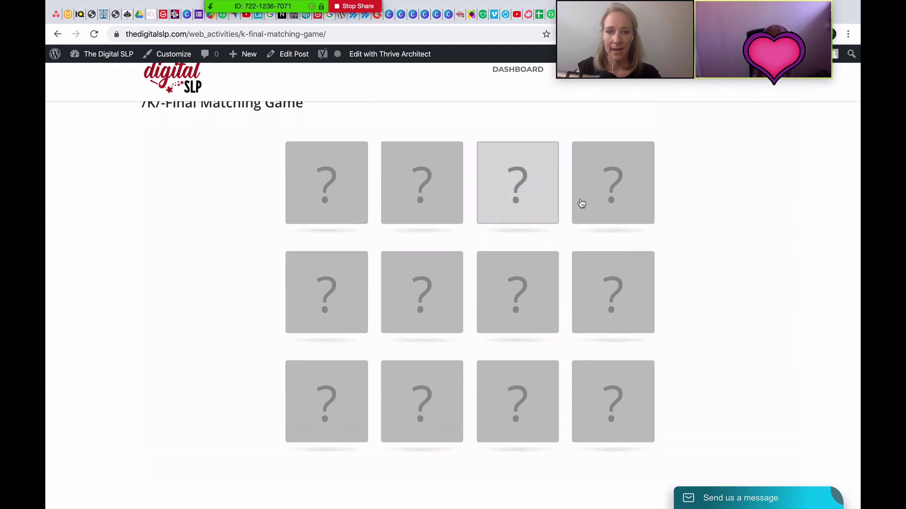
- Flip the middle-left and top-right cards to reveal a rake and a padlock
{"action": "scroll", "coordinate": [733, 231], "scroll_direction": "up", "scroll_amount": 1}
{"action": "scroll", "coordinate": [733, 231], "scroll_direction": "up", "scroll_amount": 1}
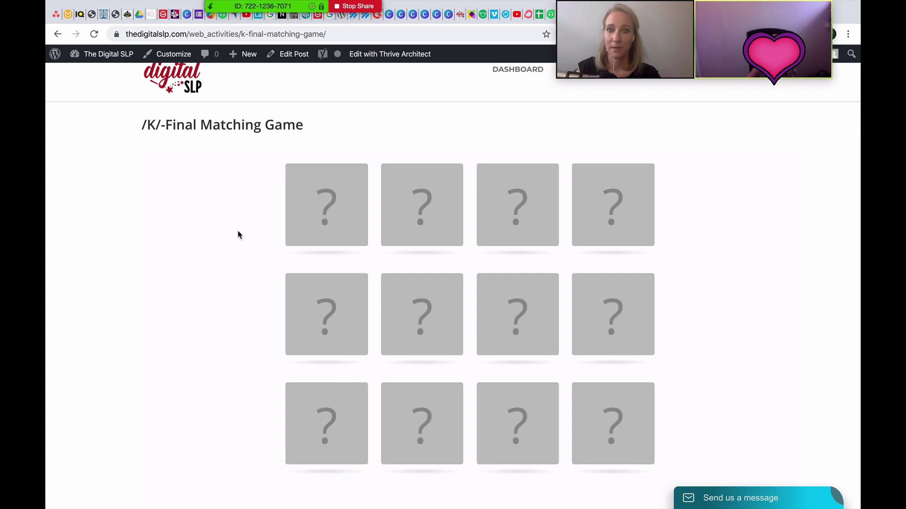
{"action": "left_click", "coordinate": [324, 316]}
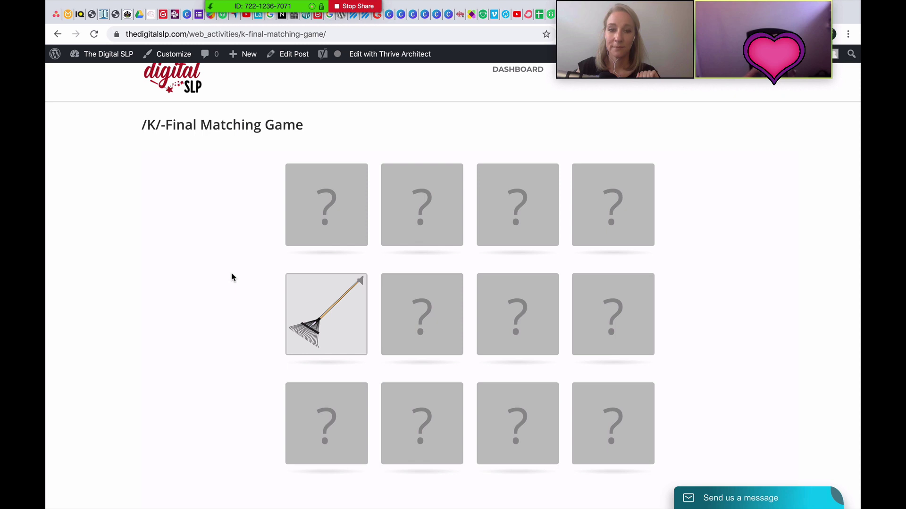
{"action": "left_click", "coordinate": [636, 202]}
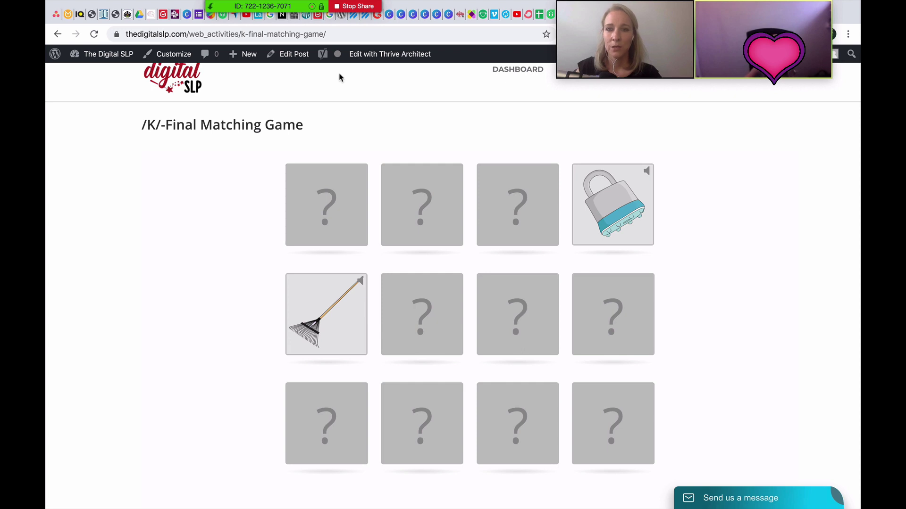
{"action": "scroll", "coordinate": [365, 9], "scroll_direction": "down", "scroll_amount": 2}
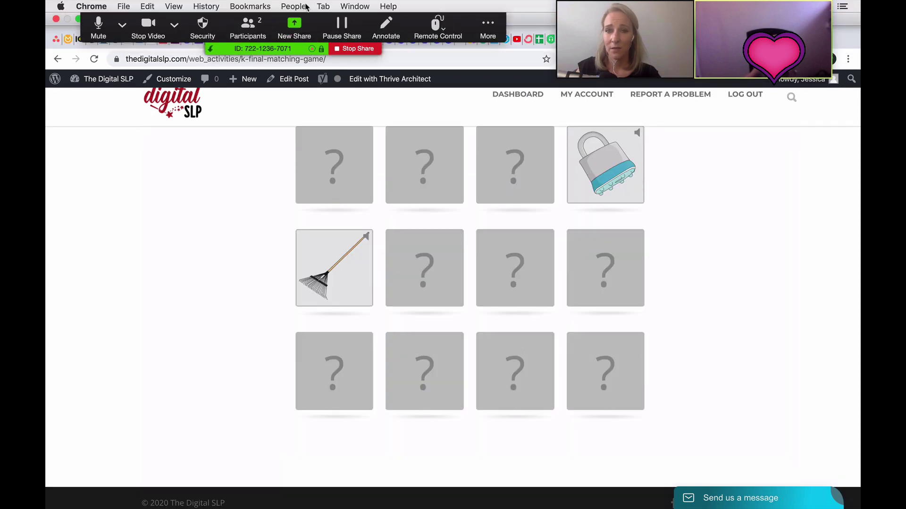
- Give the student mouse/keyboard control; the second middle-row card flips to show a book
{"action": "left_click", "coordinate": [440, 26]}
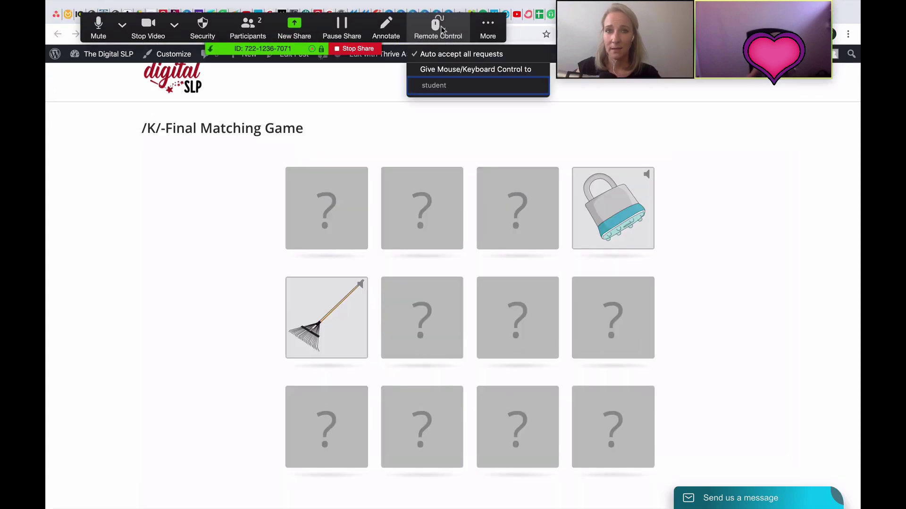
{"action": "left_click", "coordinate": [431, 89]}
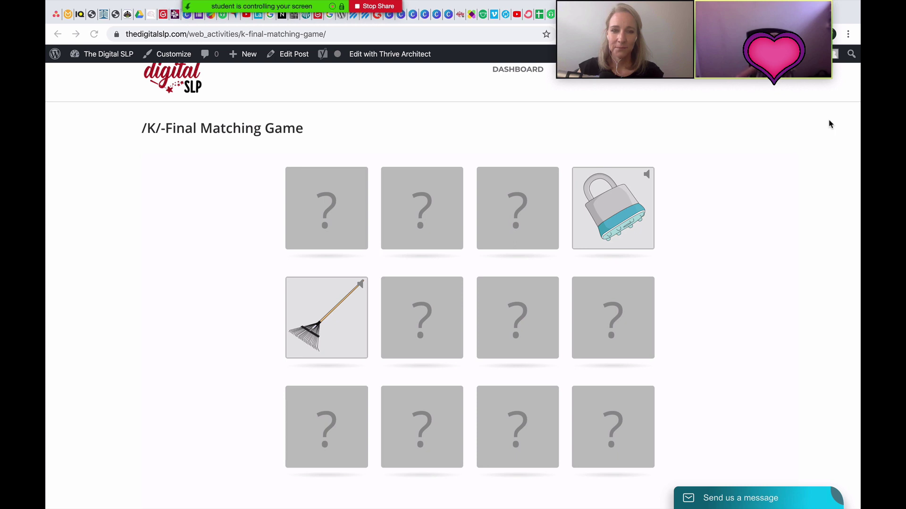
{"action": "left_click", "coordinate": [422, 311]}
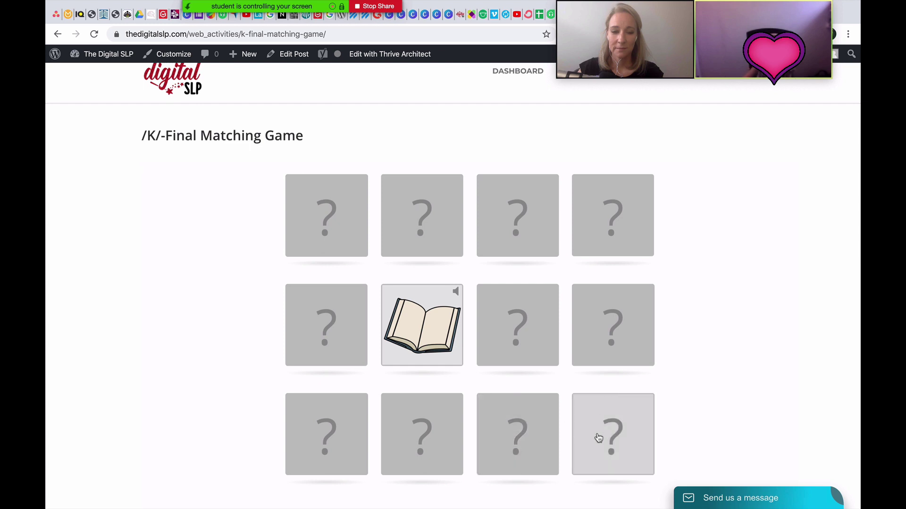
- Flip the bottom-right, middle-row and top-right cards until both padlocks are matched
{"action": "scroll", "coordinate": [598, 439], "scroll_direction": "down", "scroll_amount": 1}
{"action": "scroll", "coordinate": [598, 437], "scroll_direction": "down", "scroll_amount": 2}
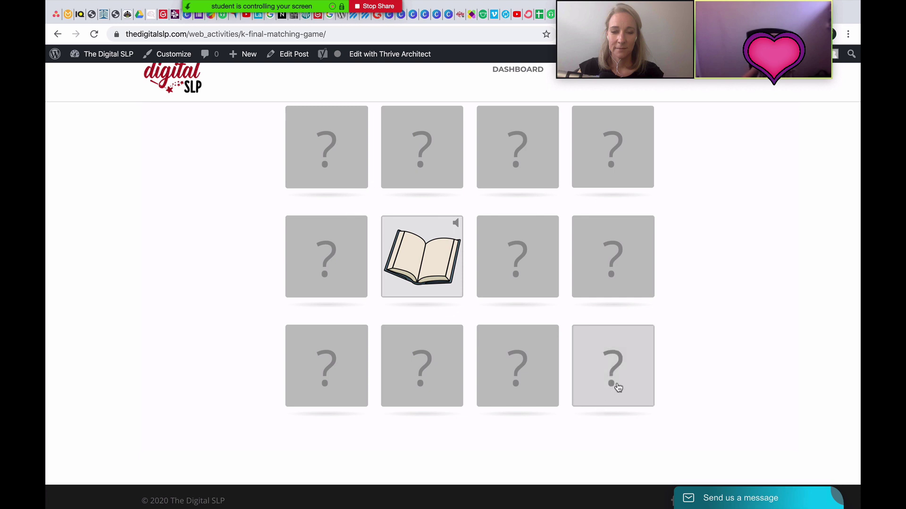
{"action": "scroll", "coordinate": [616, 387], "scroll_direction": "up", "scroll_amount": 2}
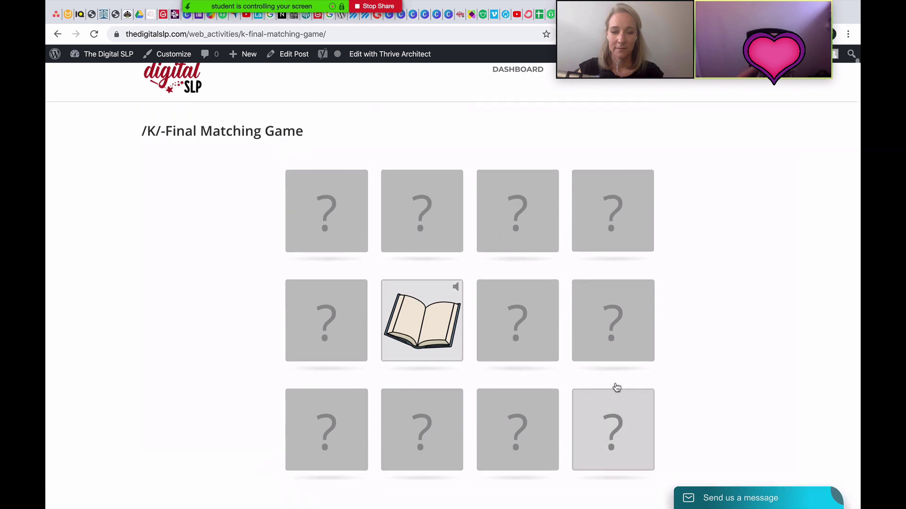
{"action": "left_click", "coordinate": [616, 387]}
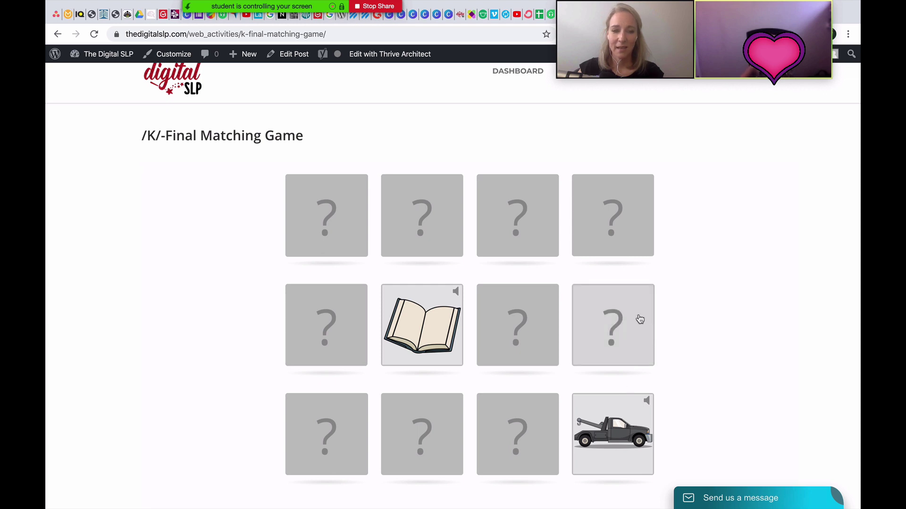
{"action": "left_click", "coordinate": [619, 321]}
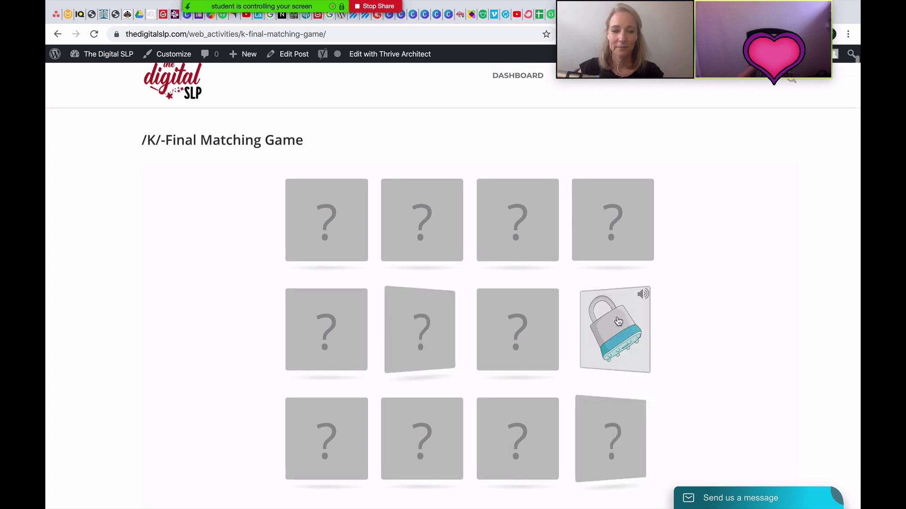
{"action": "scroll", "coordinate": [623, 288], "scroll_direction": "up", "scroll_amount": 1}
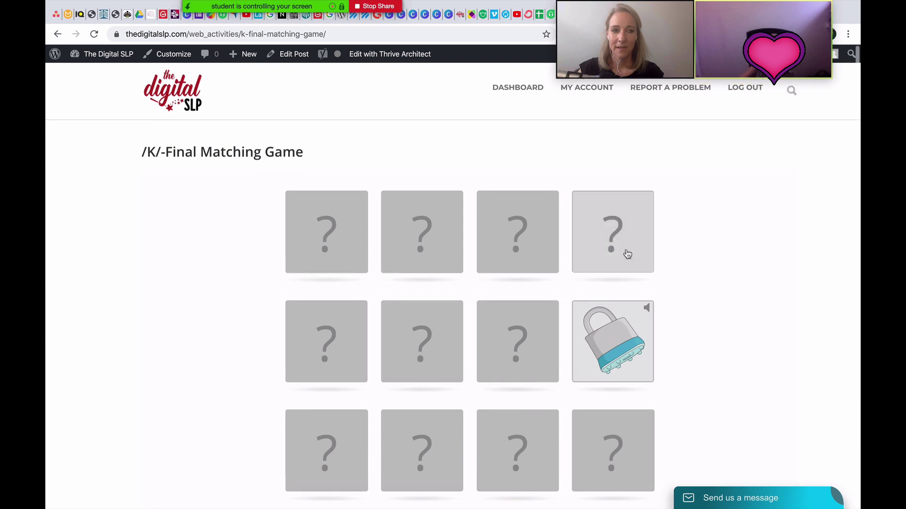
{"action": "left_click", "coordinate": [627, 220]}
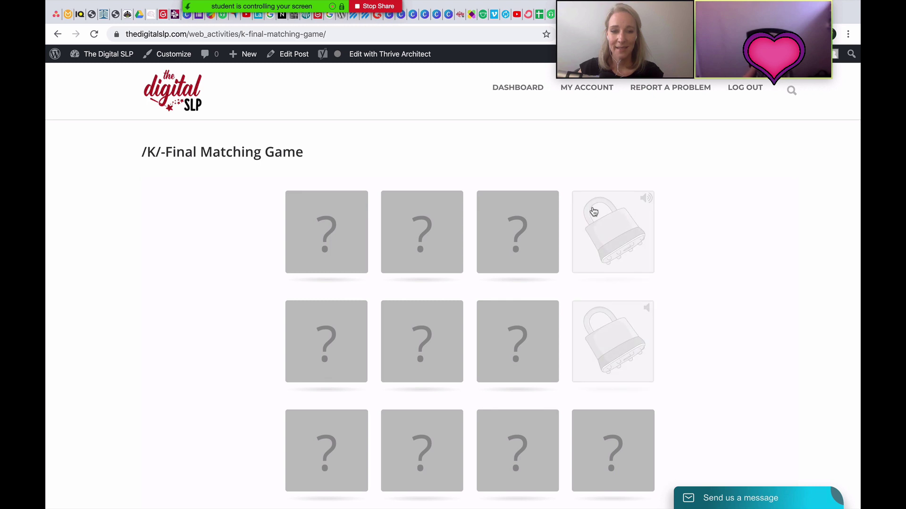
{"action": "scroll", "coordinate": [531, 219], "scroll_direction": "down", "scroll_amount": 1}
{"action": "scroll", "coordinate": [530, 219], "scroll_direction": "down", "scroll_amount": 1}
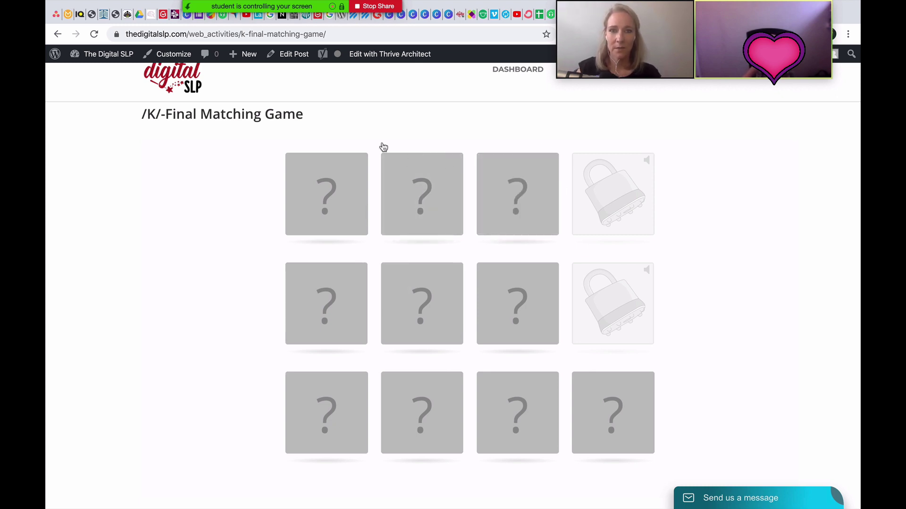
{"action": "scroll", "coordinate": [384, 123], "scroll_direction": "up", "scroll_amount": 2}
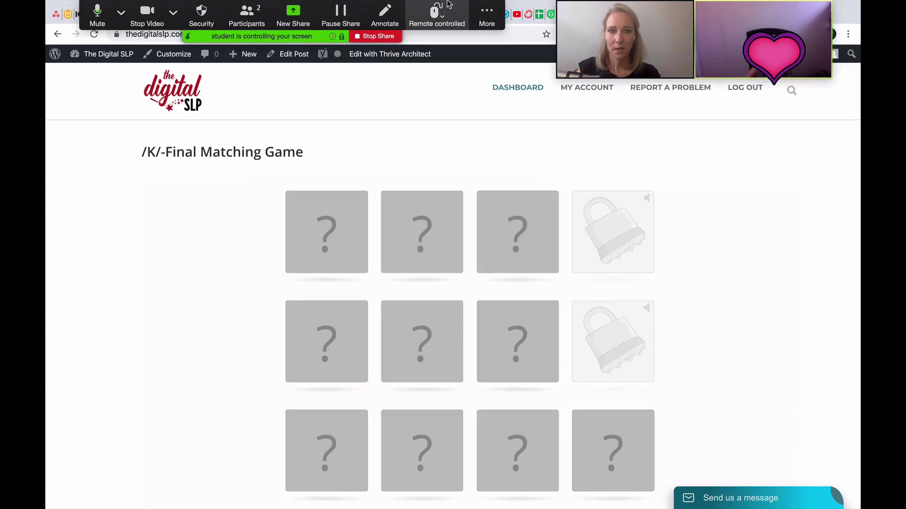
- Take mouse and keyboard control back from the student with Abort Control
{"action": "left_click", "coordinate": [438, 14]}
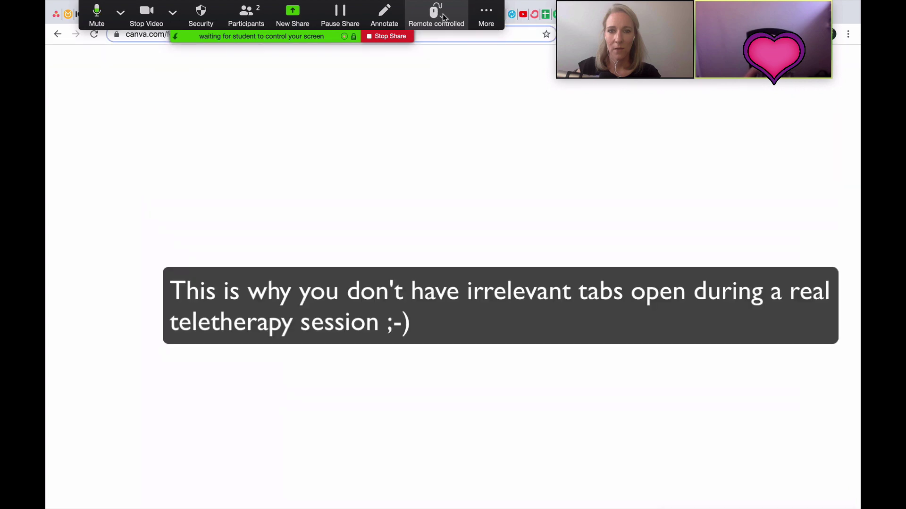
{"action": "left_click", "coordinate": [443, 17]}
{"action": "left_click", "coordinate": [462, 67]}
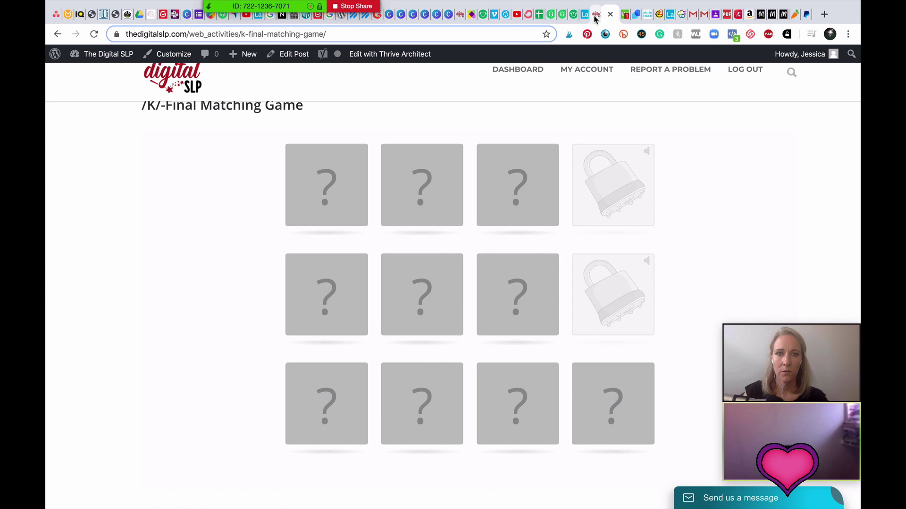
- Switch the browser to the Making a Sundae tab while sharing is paused, then resume
{"action": "mouse_move", "coordinate": [342, 37]}
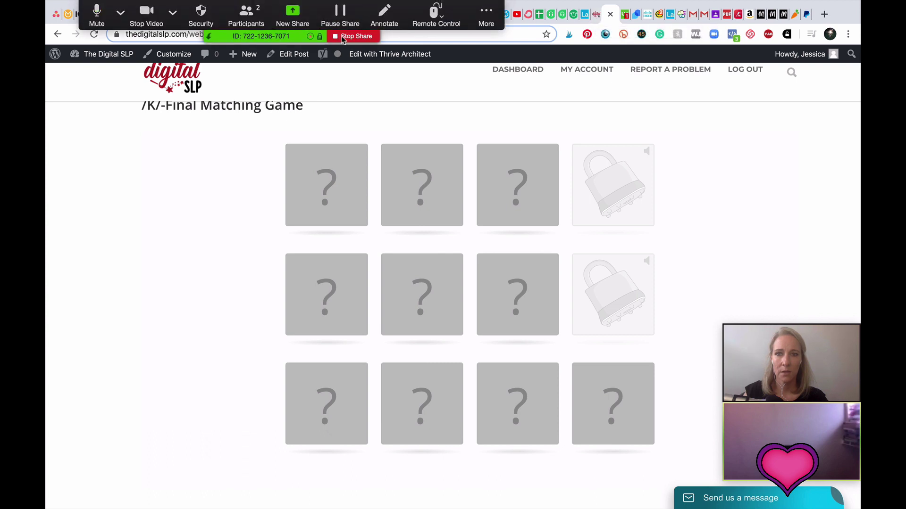
{"action": "left_click", "coordinate": [341, 14]}
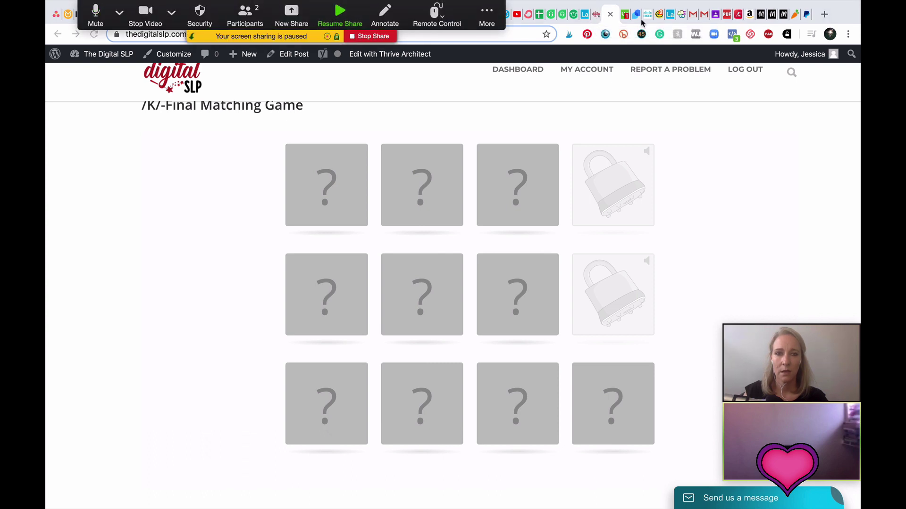
{"action": "left_click", "coordinate": [597, 17]}
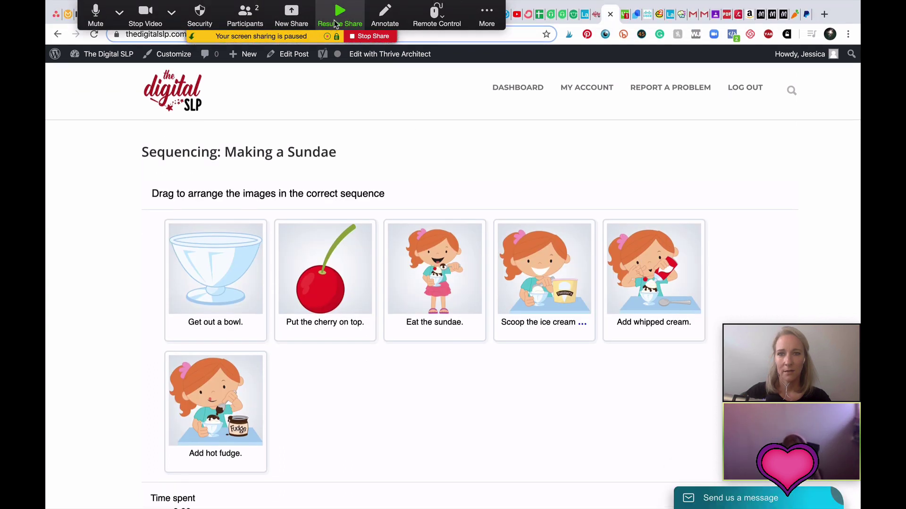
{"action": "left_click", "coordinate": [336, 22]}
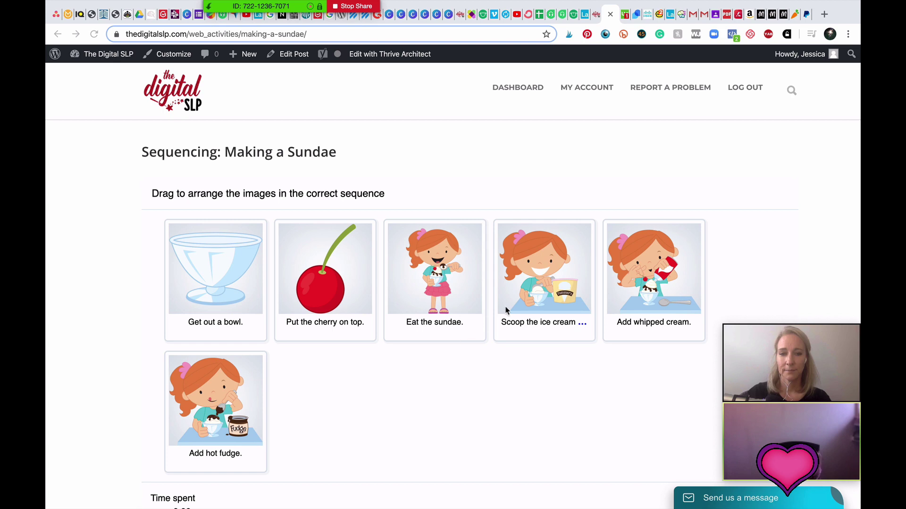
- Place scoop ice cream, hot fudge and whipped cream in slots 2–4, closing the chat popup
{"action": "left_click_drag", "start_coordinate": [382, 283], "coordinate": [301, 278]}
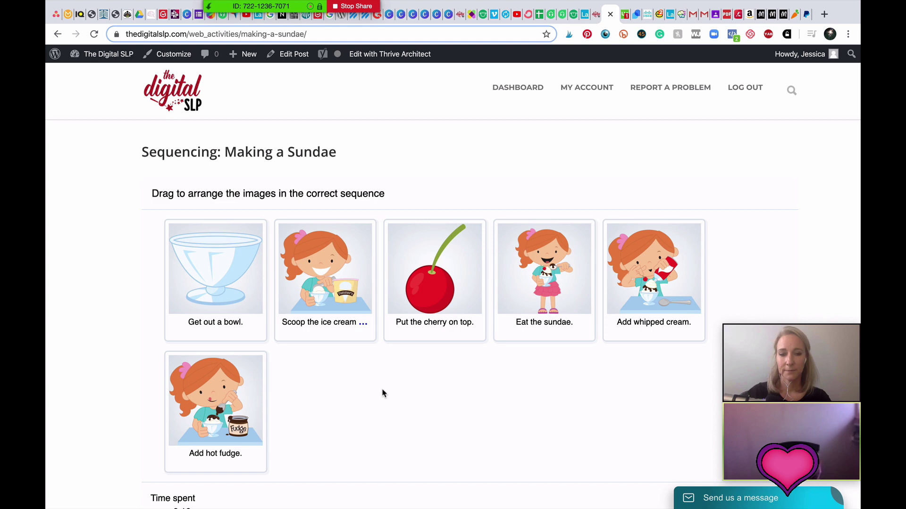
{"action": "left_click_drag", "start_coordinate": [196, 393], "coordinate": [444, 255]}
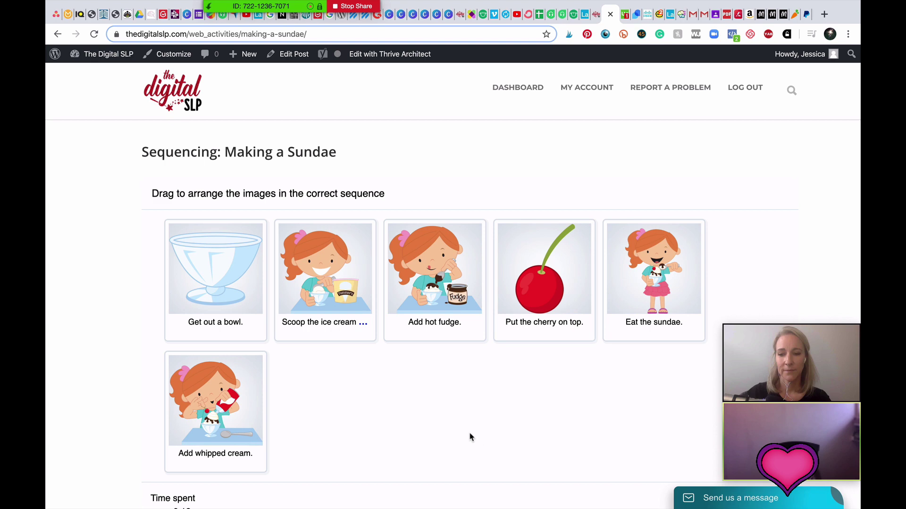
{"action": "left_click_drag", "start_coordinate": [196, 413], "coordinate": [609, 264]}
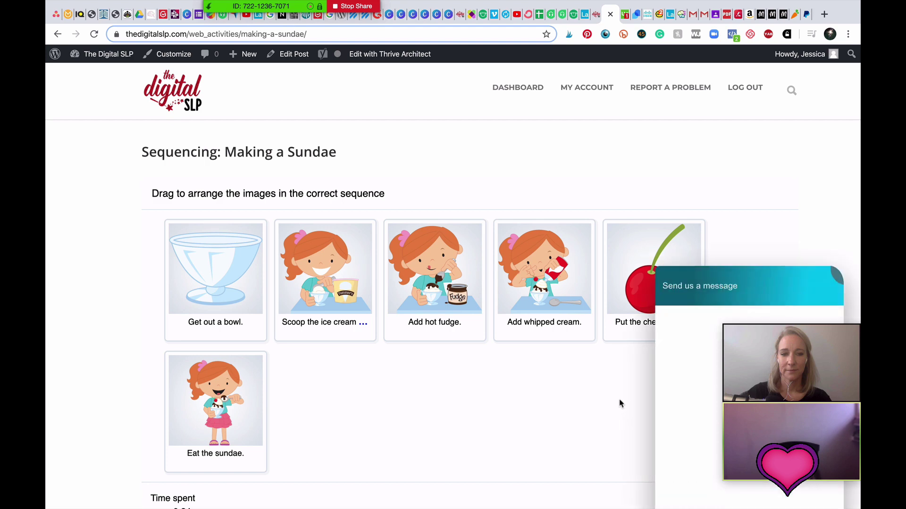
{"action": "left_click", "coordinate": [641, 251]}
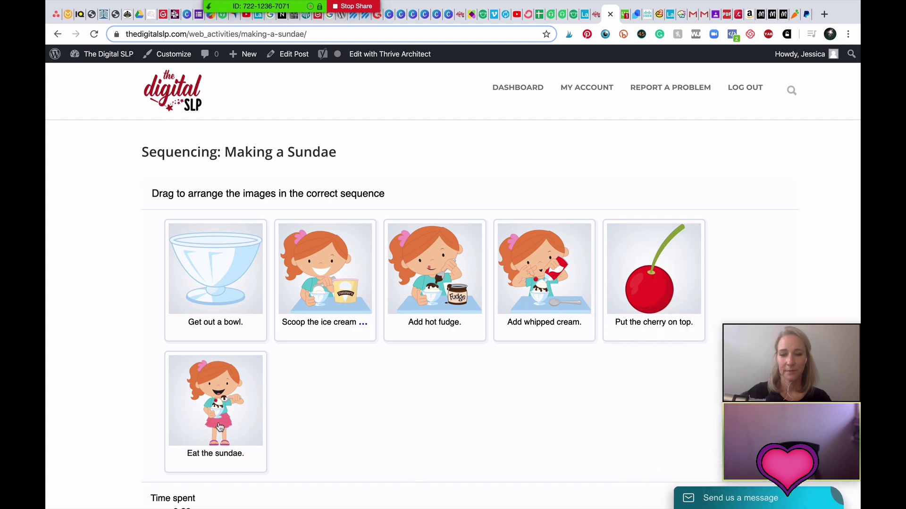
- Check the sundae order, scoring 6 of 6 points in 0:36 with 3 moves
{"action": "scroll", "coordinate": [336, 419], "scroll_direction": "down", "scroll_amount": 3}
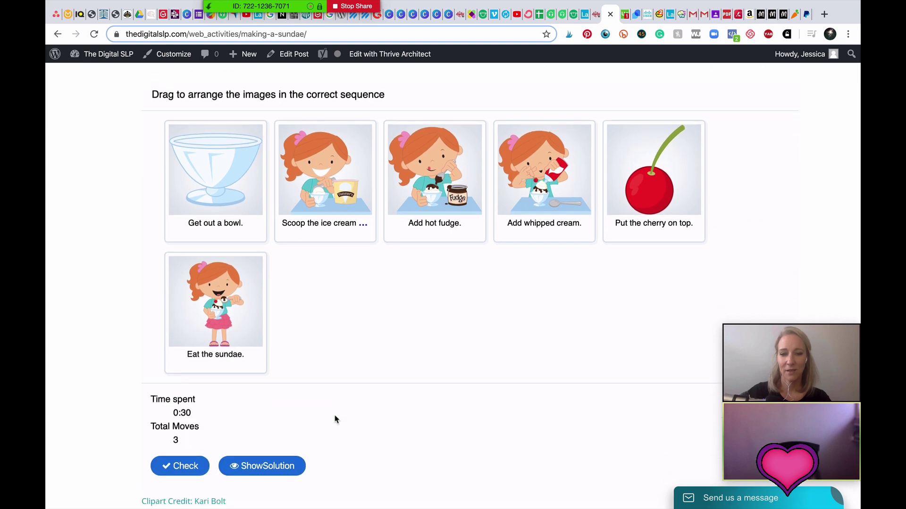
{"action": "scroll", "coordinate": [336, 419], "scroll_direction": "down", "scroll_amount": 2}
{"action": "scroll", "coordinate": [336, 419], "scroll_direction": "up", "scroll_amount": 2}
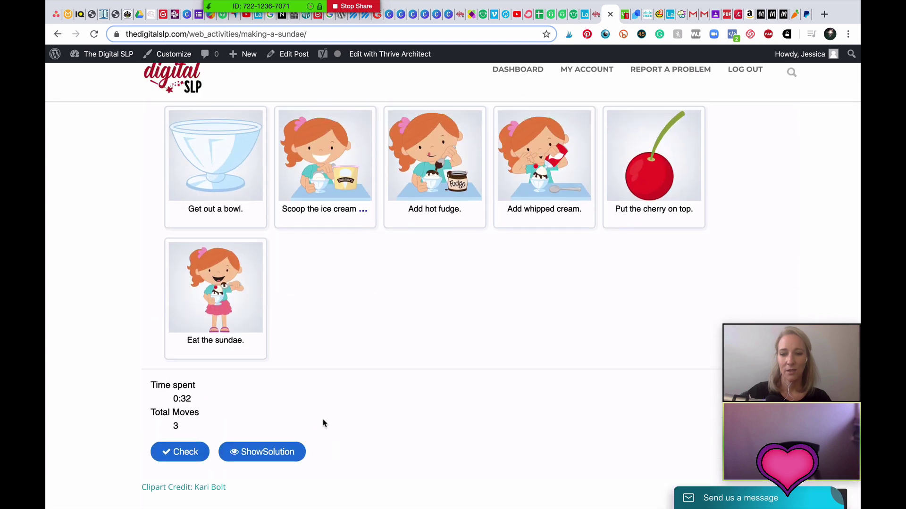
{"action": "left_click", "coordinate": [171, 453]}
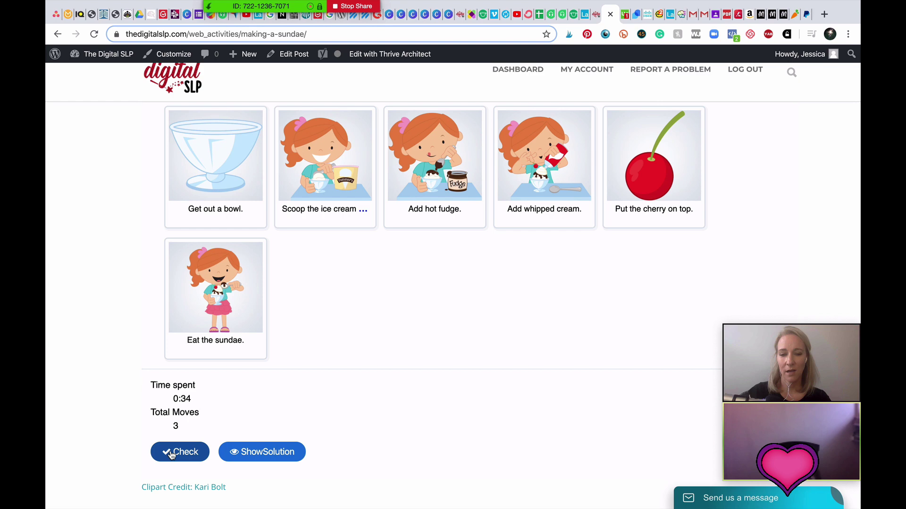
{"action": "left_click", "coordinate": [170, 453]}
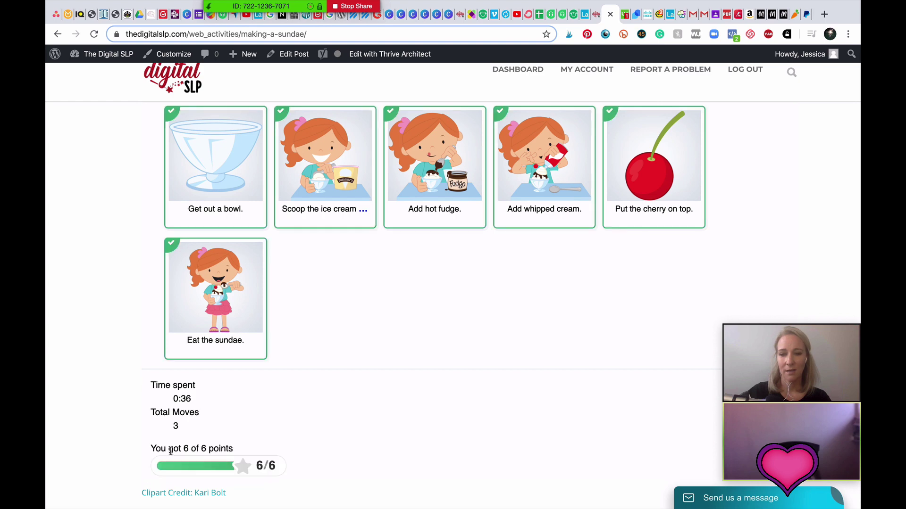
{"action": "scroll", "coordinate": [386, 417], "scroll_direction": "up", "scroll_amount": 1}
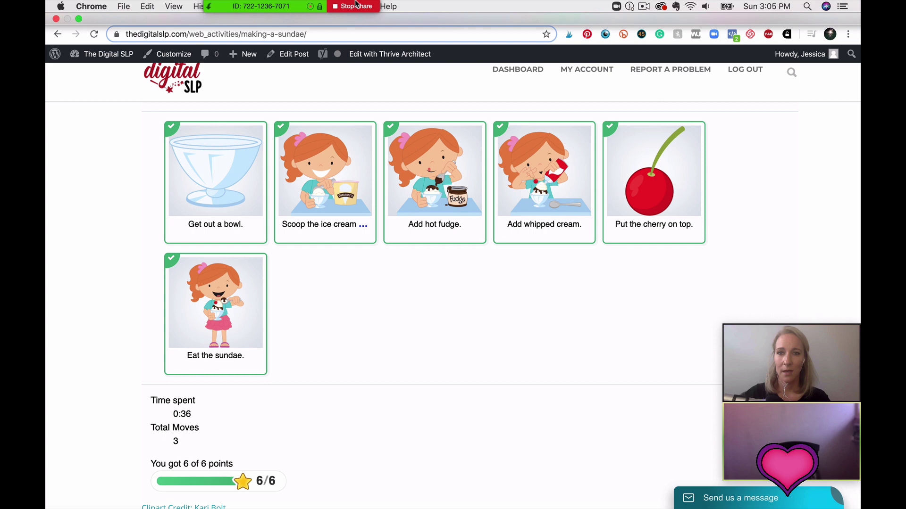
- Share the Acrobat Reader GumballArticCH.pdf window instead of the browser
{"action": "scroll", "coordinate": [321, 28], "scroll_direction": "down", "scroll_amount": 3}
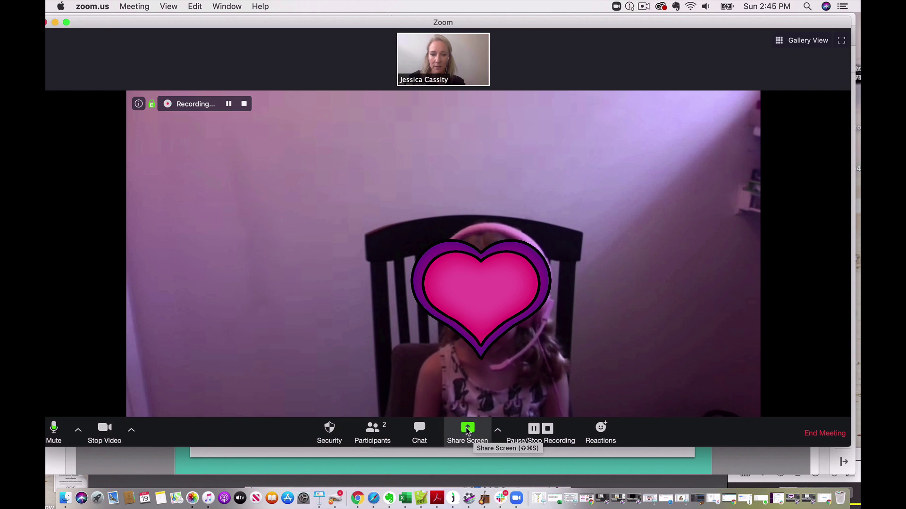
{"action": "left_click", "coordinate": [466, 431]}
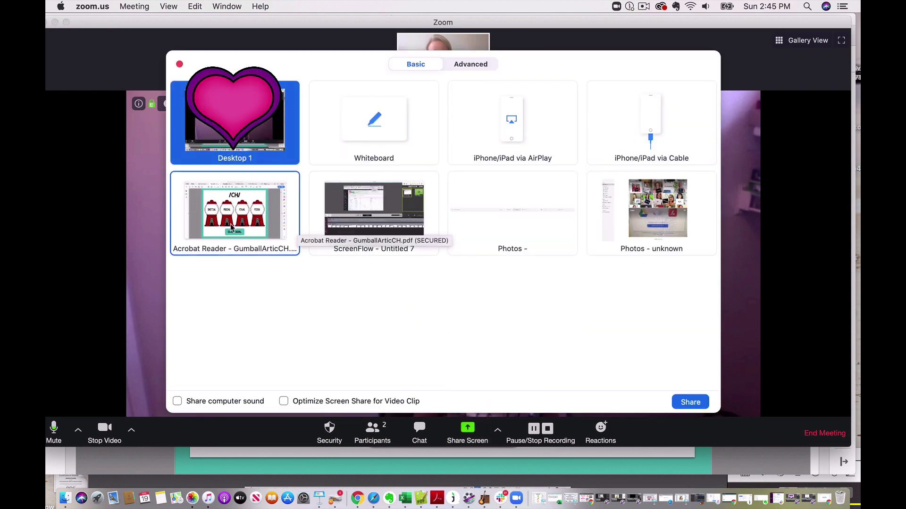
{"action": "left_click", "coordinate": [218, 216]}
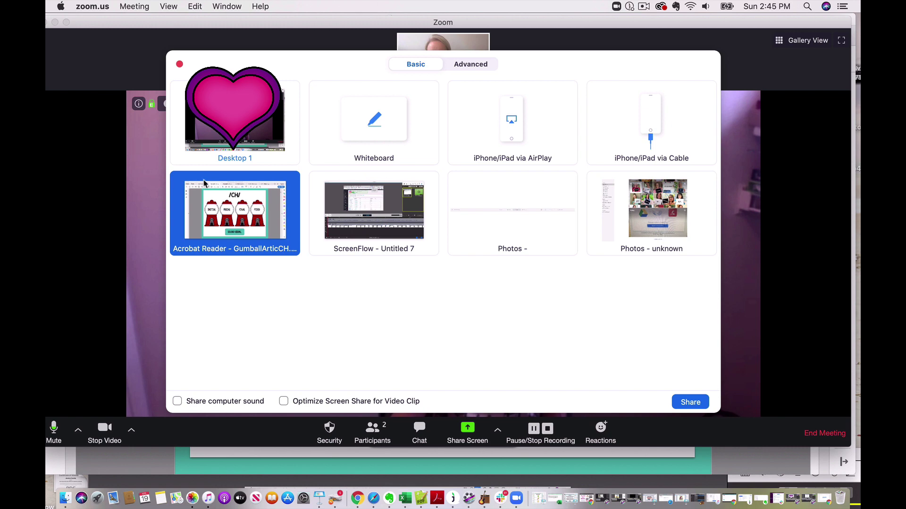
{"action": "left_click", "coordinate": [689, 403]}
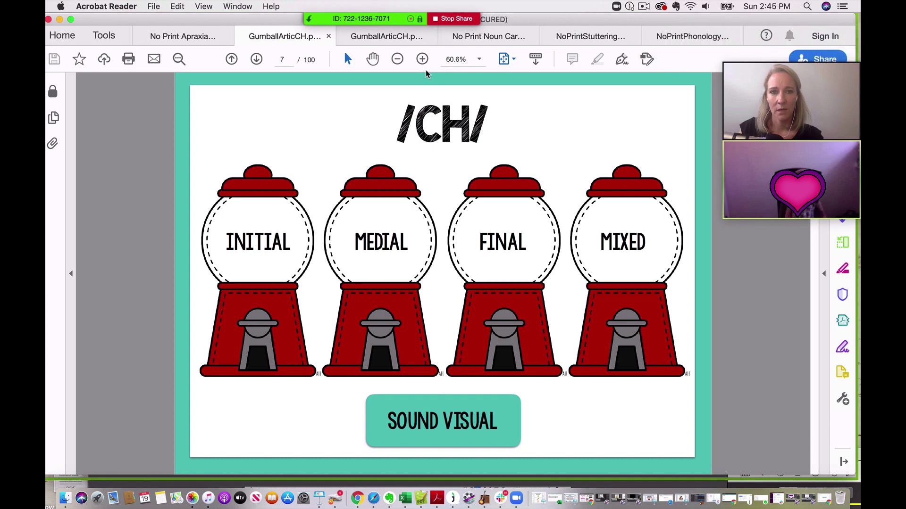
- Hand the student mouse and keyboard control of the shared gumball PDF
{"action": "mouse_move", "coordinate": [356, 26]}
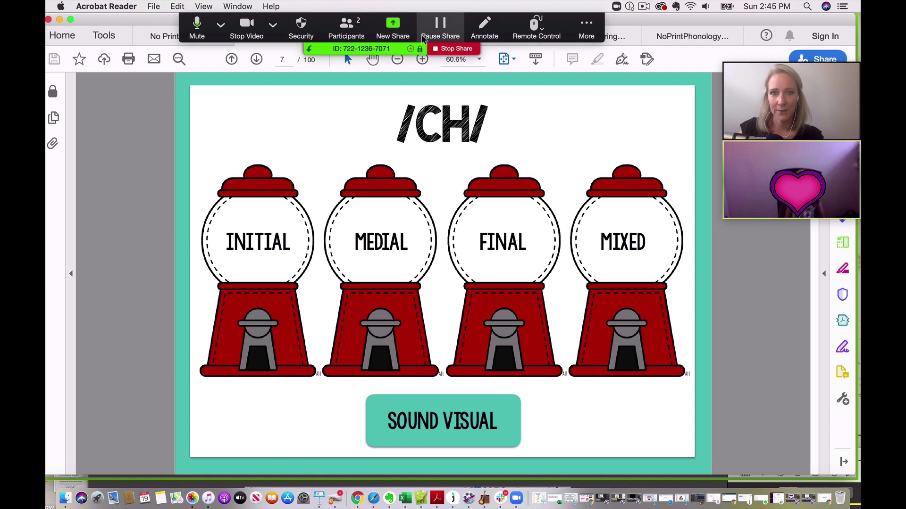
{"action": "left_click", "coordinate": [535, 27]}
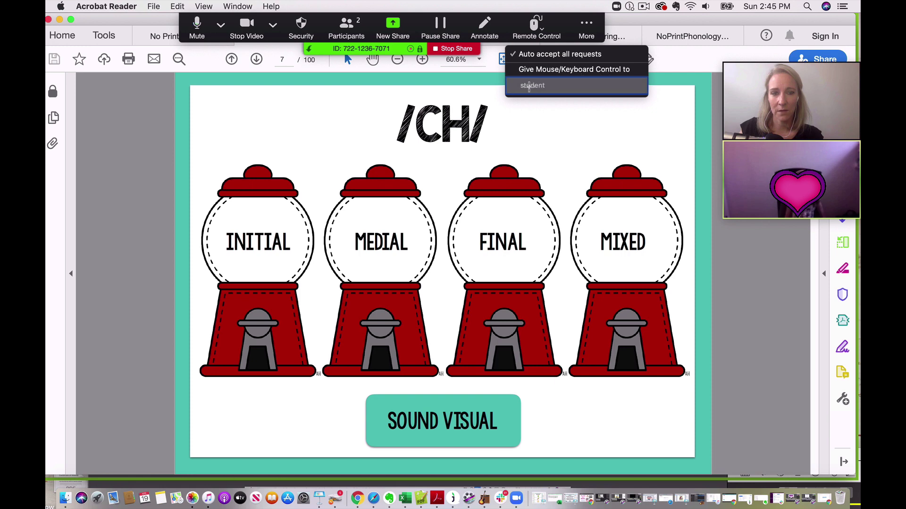
{"action": "left_click", "coordinate": [530, 86]}
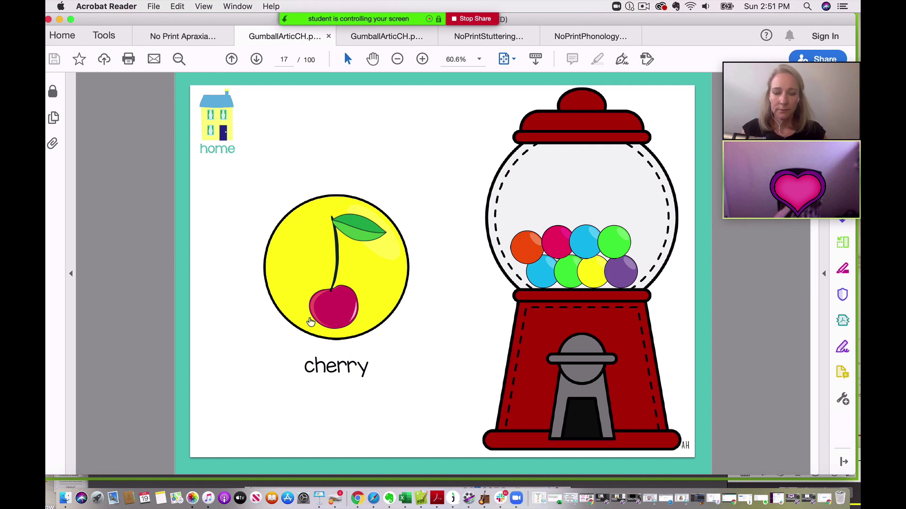
- Advance through the cherry, chick, chest and chill pages, adding a gumball each time
{"action": "left_click", "coordinate": [311, 322]}
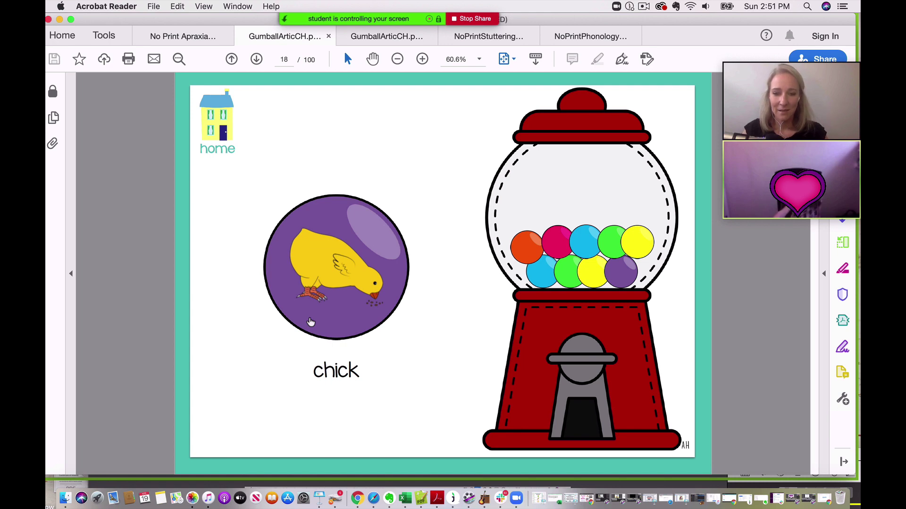
{"action": "left_click", "coordinate": [311, 323]}
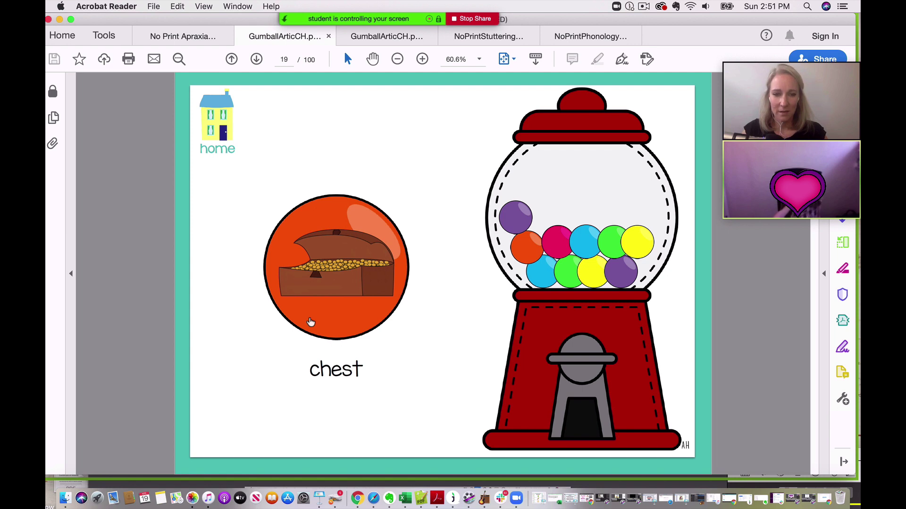
{"action": "left_click", "coordinate": [310, 322]}
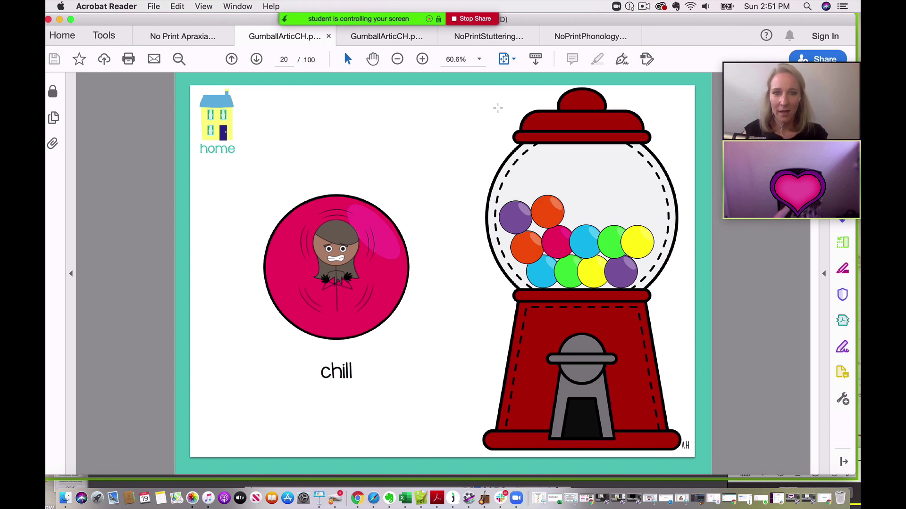
- Take screen control back from the student with Abort Control
{"action": "mouse_move", "coordinate": [416, 29]}
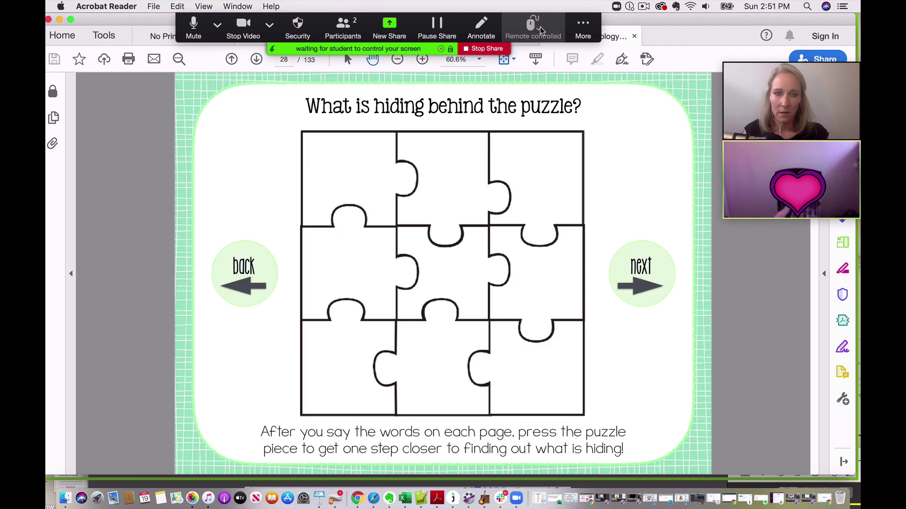
{"action": "left_click", "coordinate": [541, 30]}
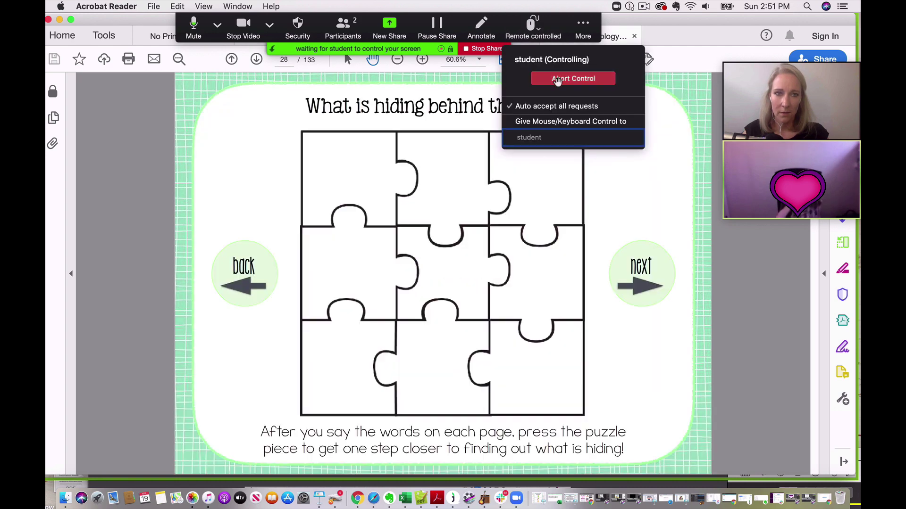
{"action": "left_click", "coordinate": [558, 79]}
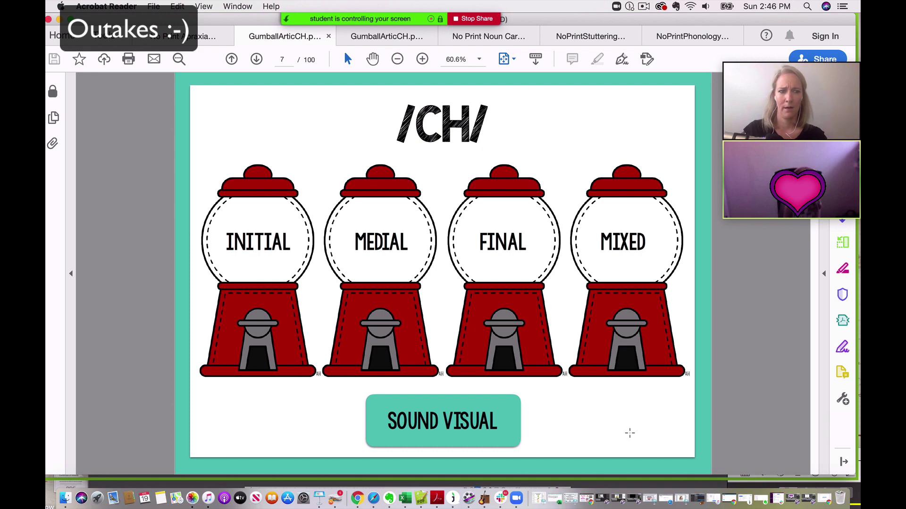